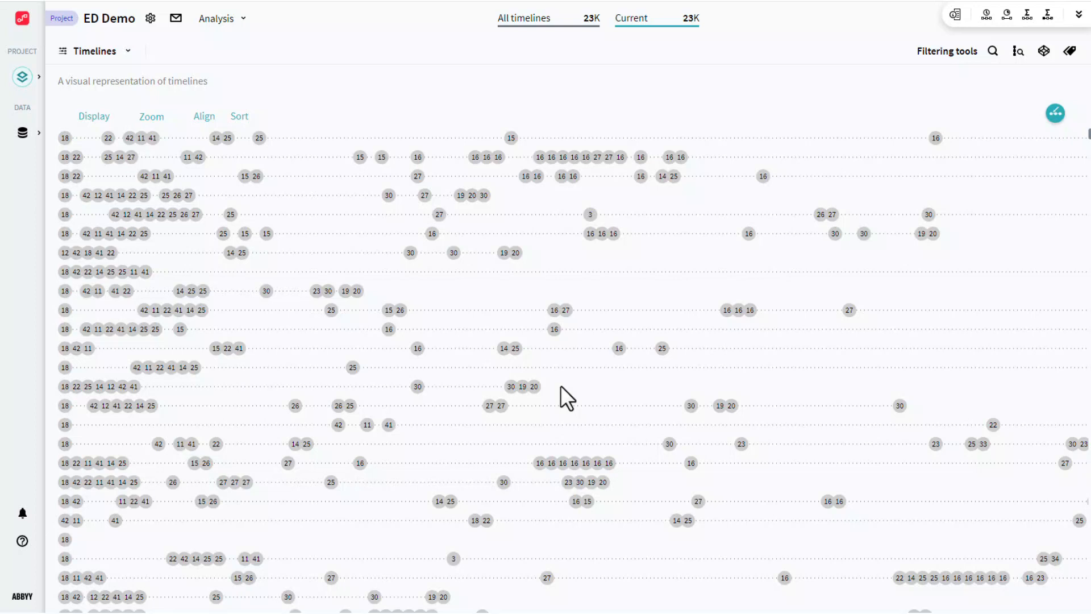
# Switch to the Forecast view and start a new blank forecast.
pyautogui.click(128, 52)
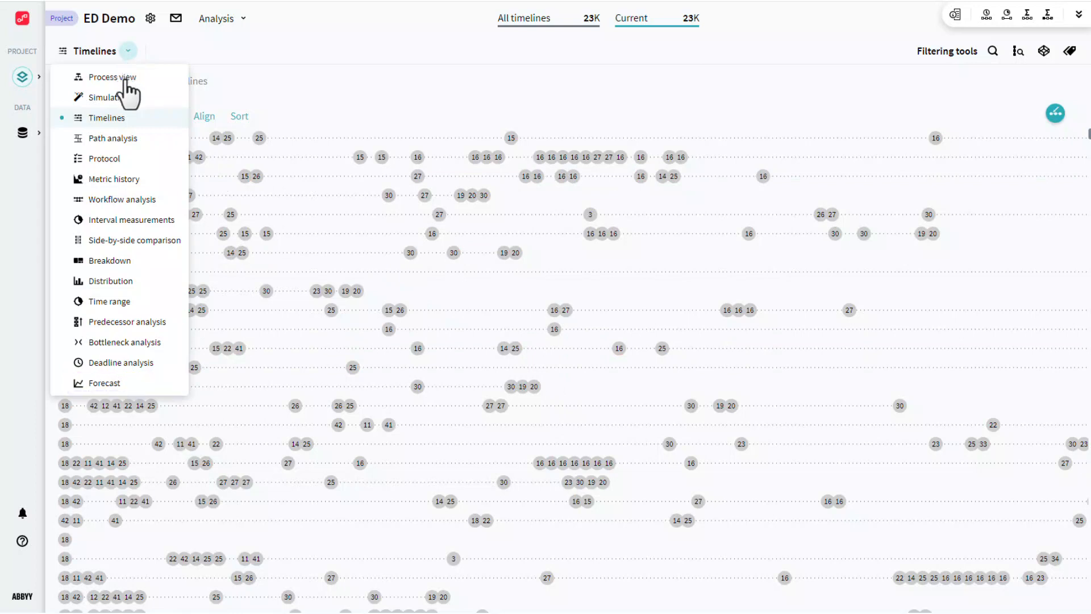
pyautogui.click(126, 384)
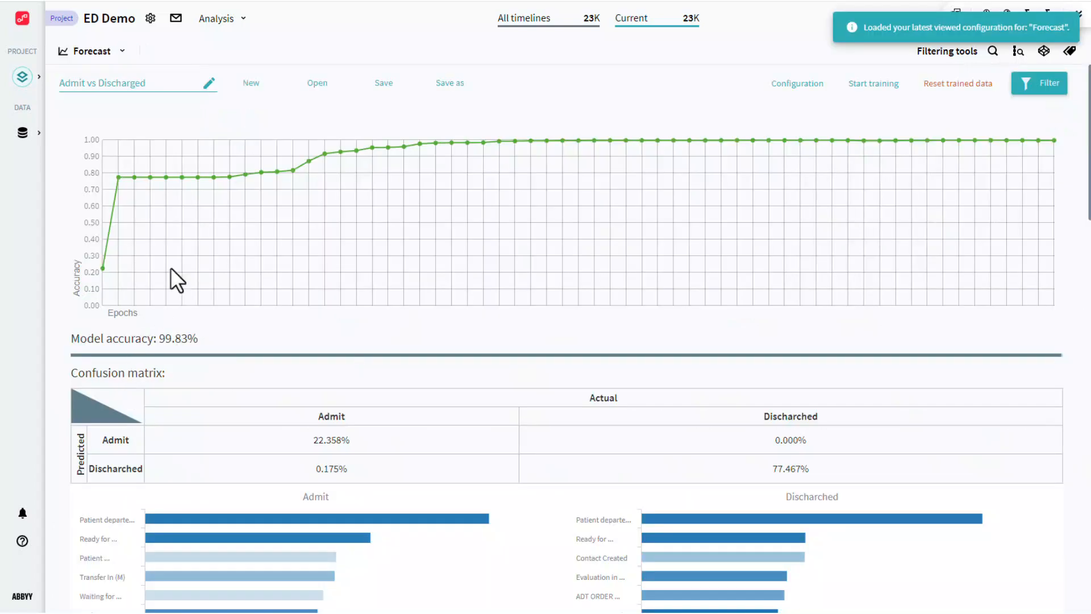
pyautogui.click(251, 83)
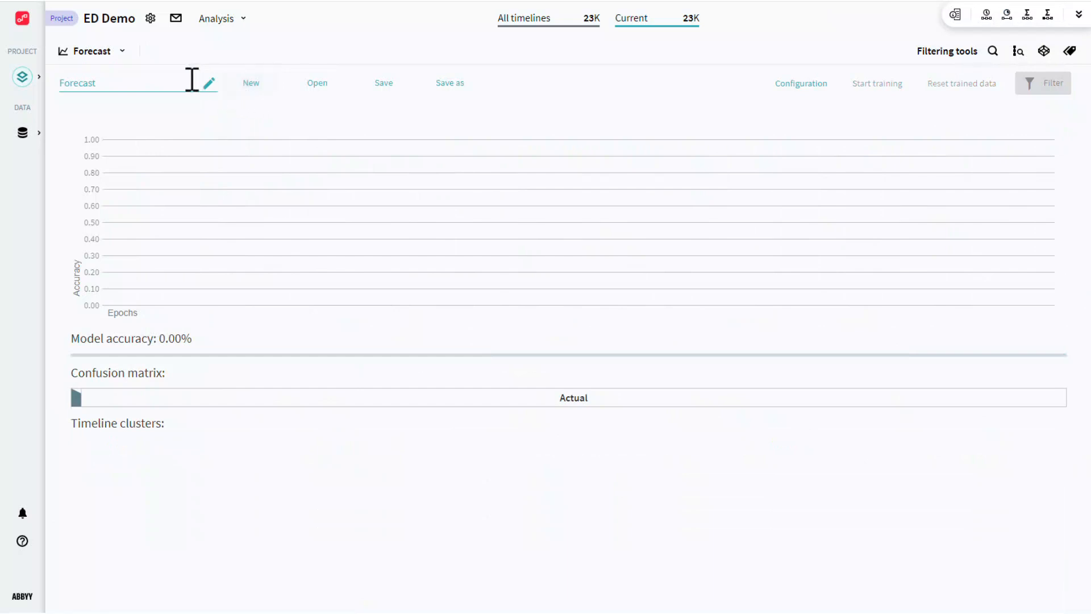
# Rename the forecast to 'Admit vs Discharge' and bring up its configuration settings.
pyautogui.moveTo(192, 79); pyautogui.dragTo(59, 77)
pyautogui.press('BackSpace')
pyautogui.write('Admit vs Discha')
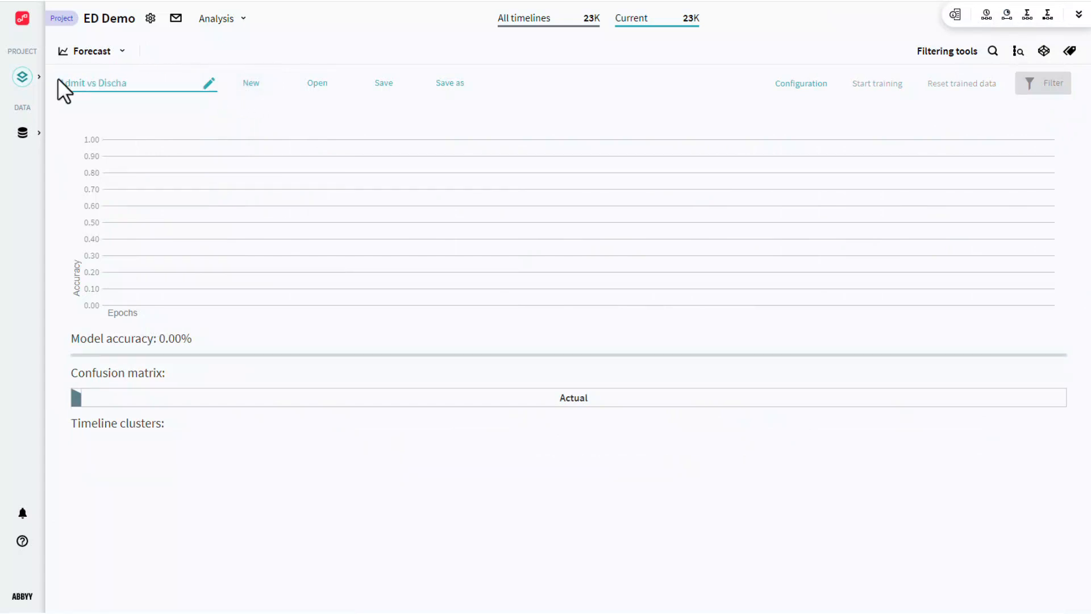
pyautogui.write('rge')
pyautogui.click(800, 84)
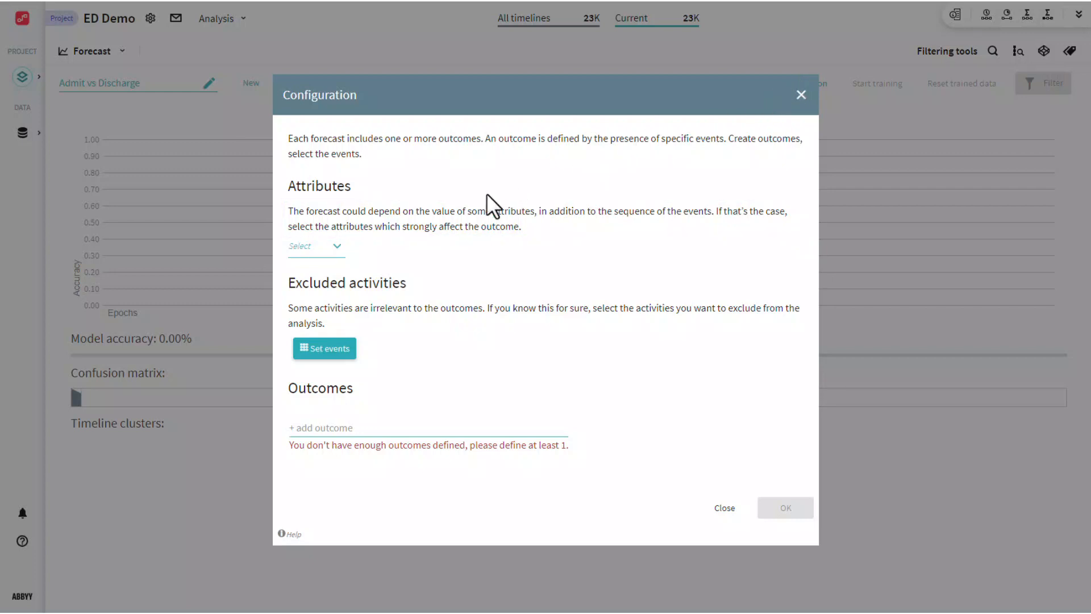
# Tick COMMENTS in the forecast's Attributes list.
pyautogui.click(337, 248)
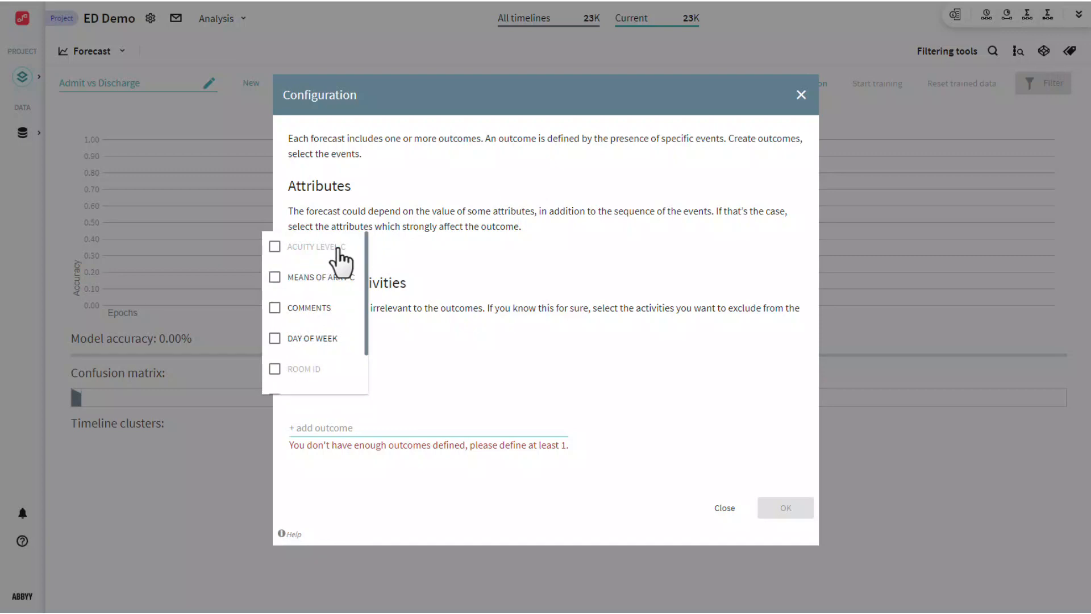
pyautogui.click(350, 311)
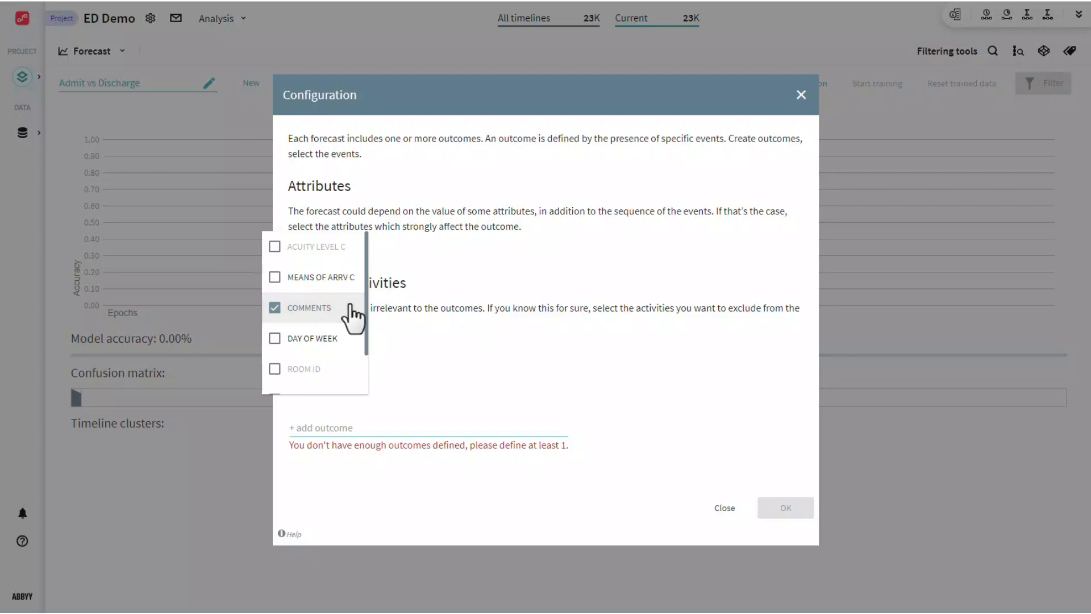
pyautogui.click(404, 295)
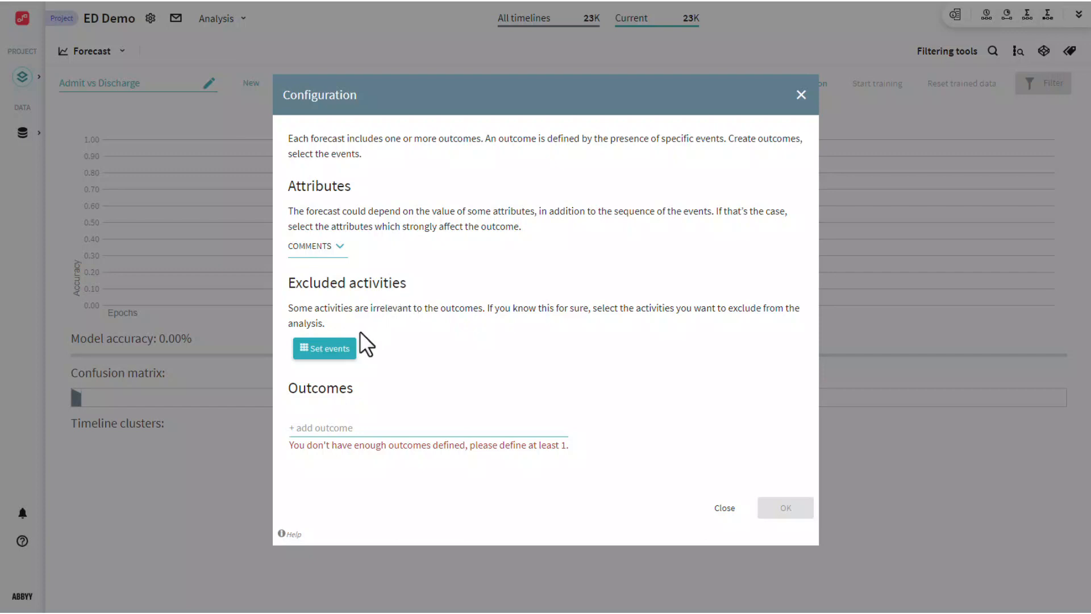
# Leave excluded activities empty and add two outcomes, Admit and Discharge.
pyautogui.click(345, 355)
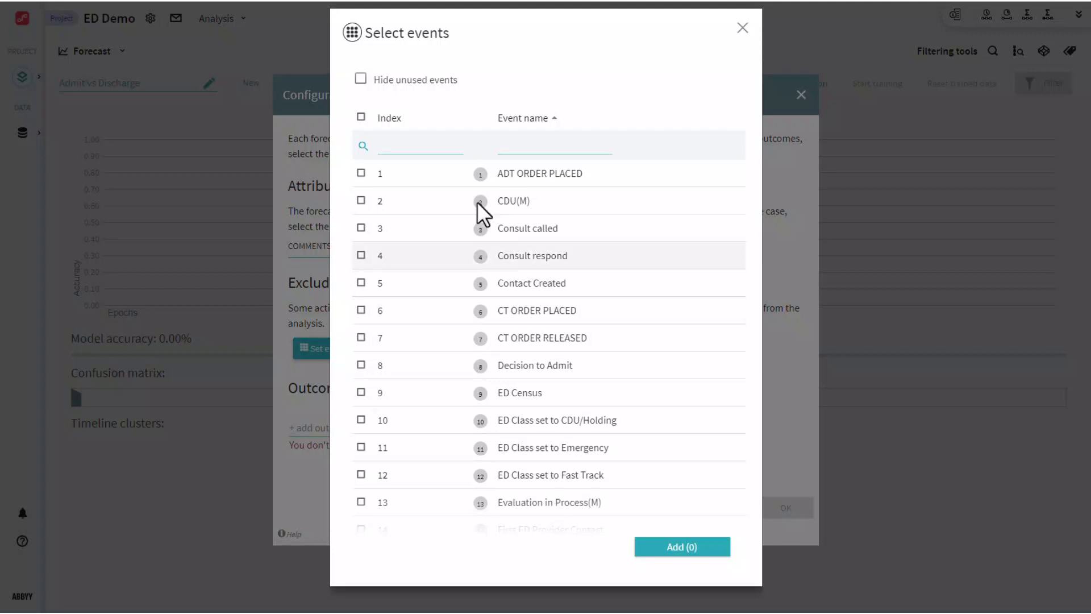
pyautogui.click(742, 29)
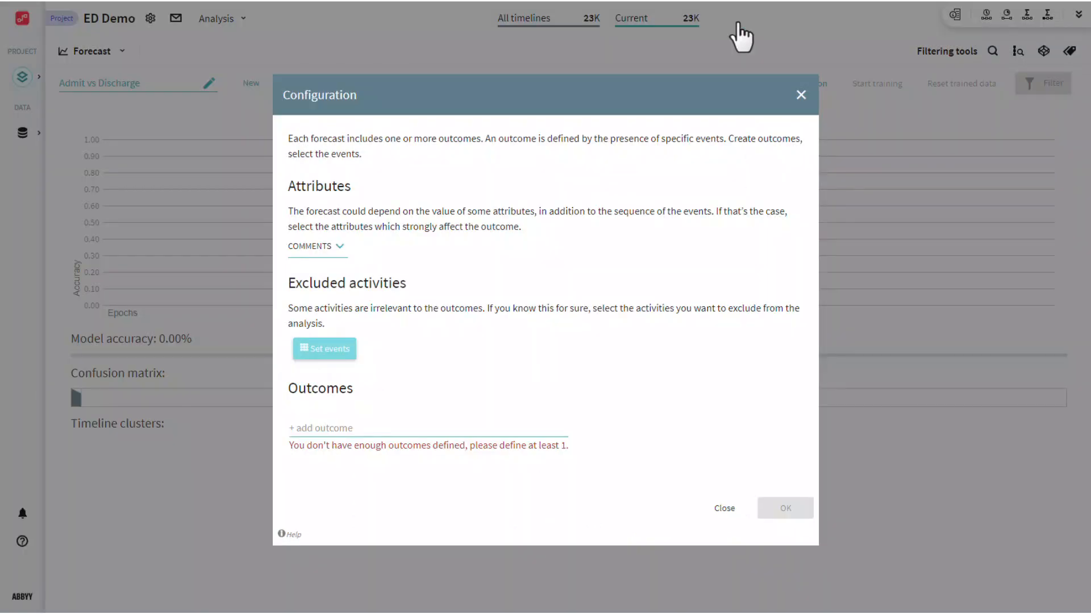
pyautogui.click(372, 425)
pyautogui.write('Admit')
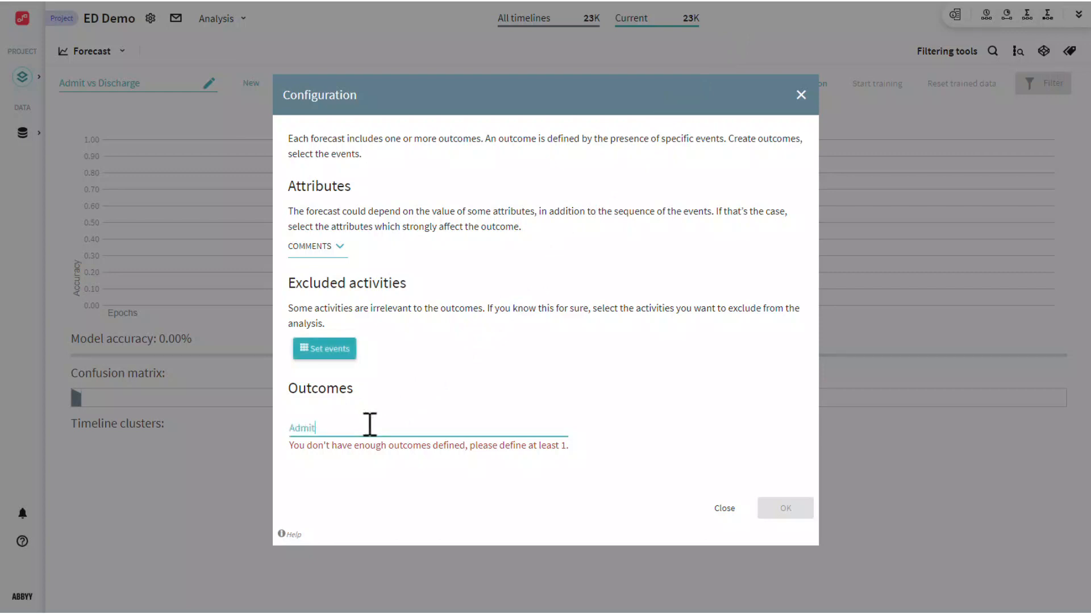
pyautogui.press('Return')
pyautogui.write('Discharge')
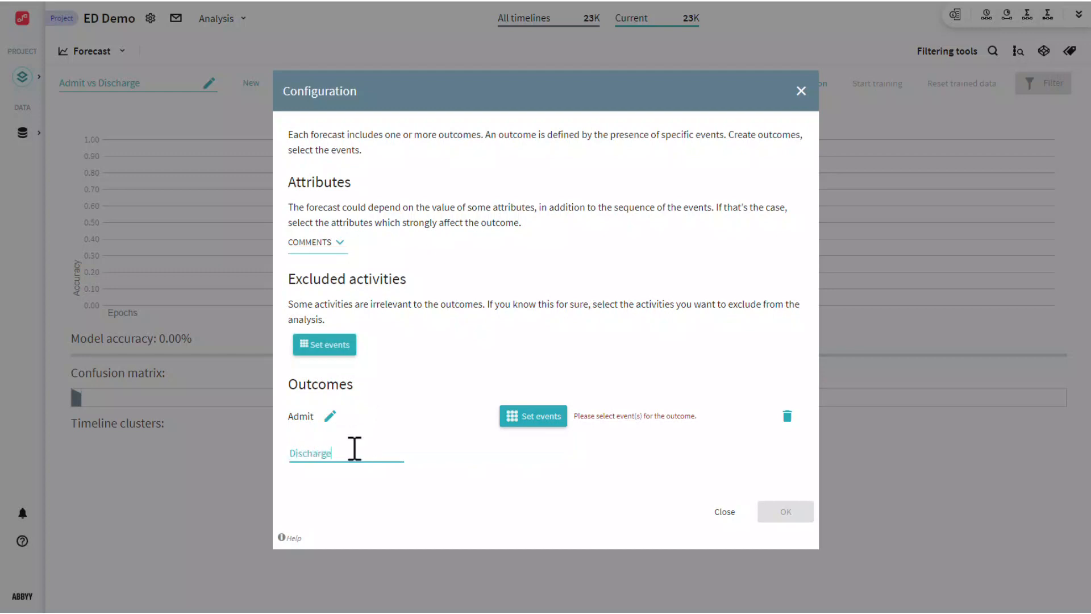
pyautogui.press('Return')
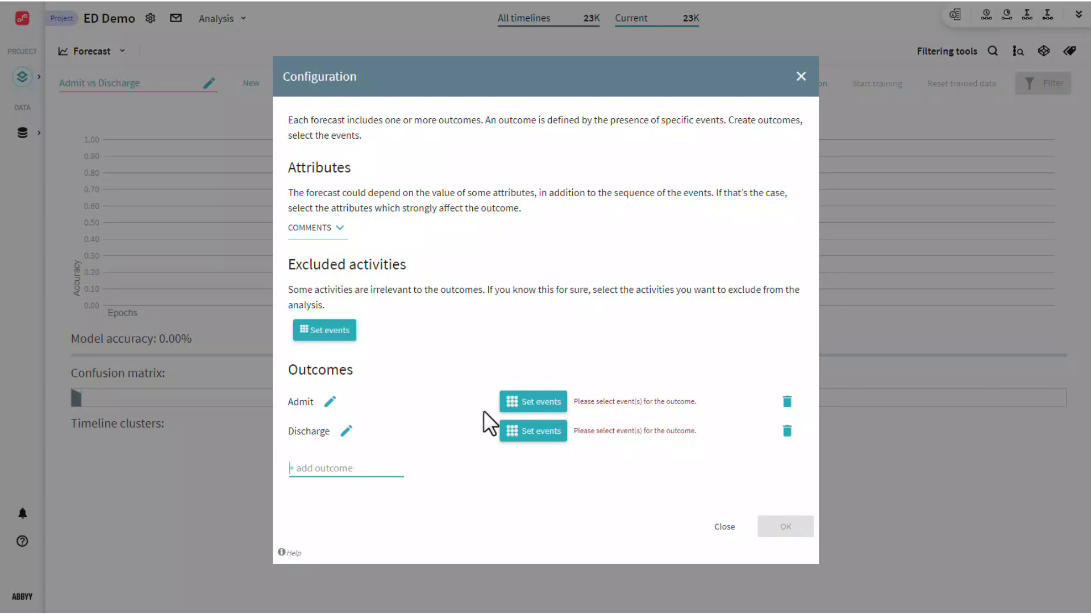
# Assign event 17 Patient admitted to the Admit outcome.
pyautogui.click(517, 403)
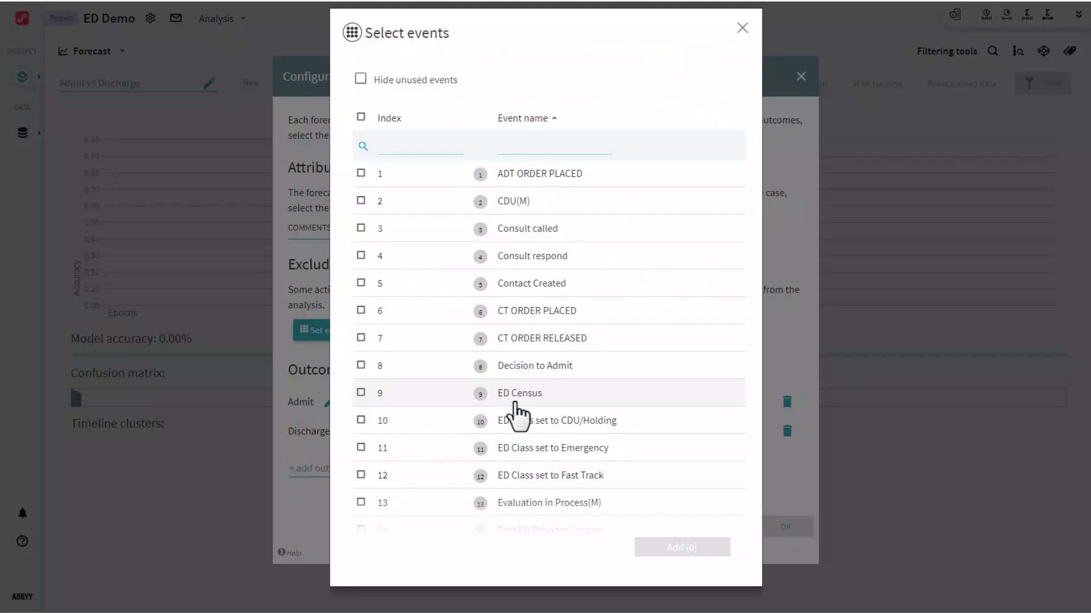
pyautogui.scroll(-4, 514, 401)
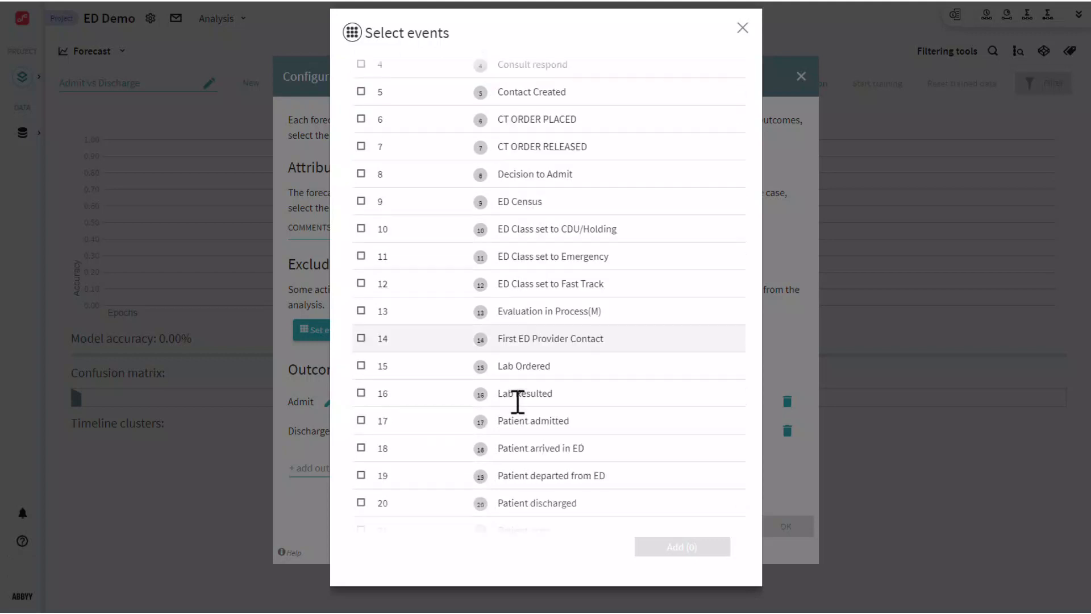
pyautogui.click(361, 421)
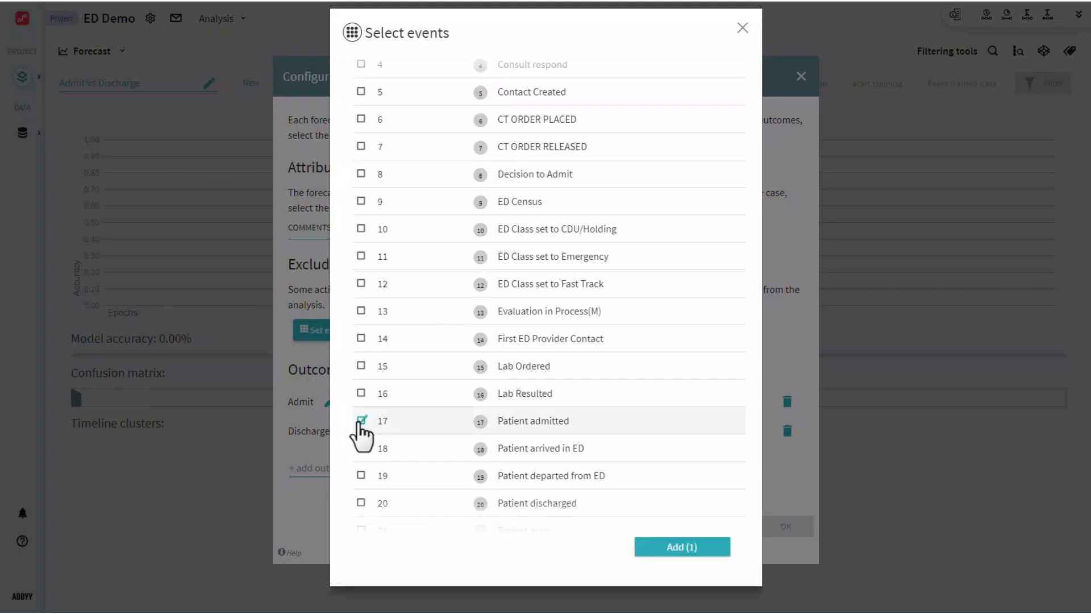
pyautogui.click(682, 547)
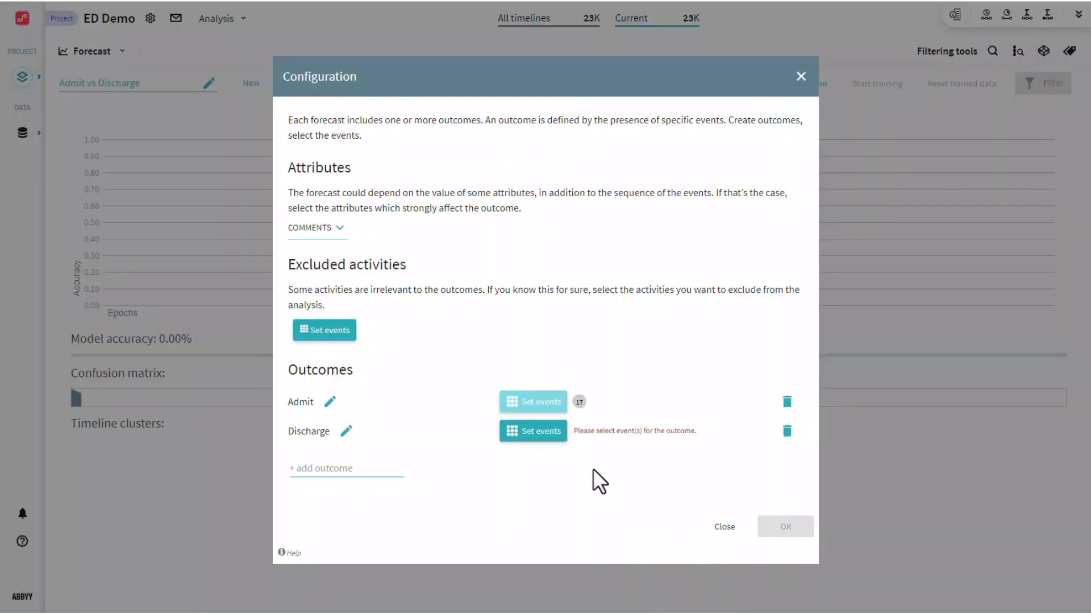
# Assign event 20 Patient discharged to the Discharge outcome and confirm the configuration.
pyautogui.click(541, 431)
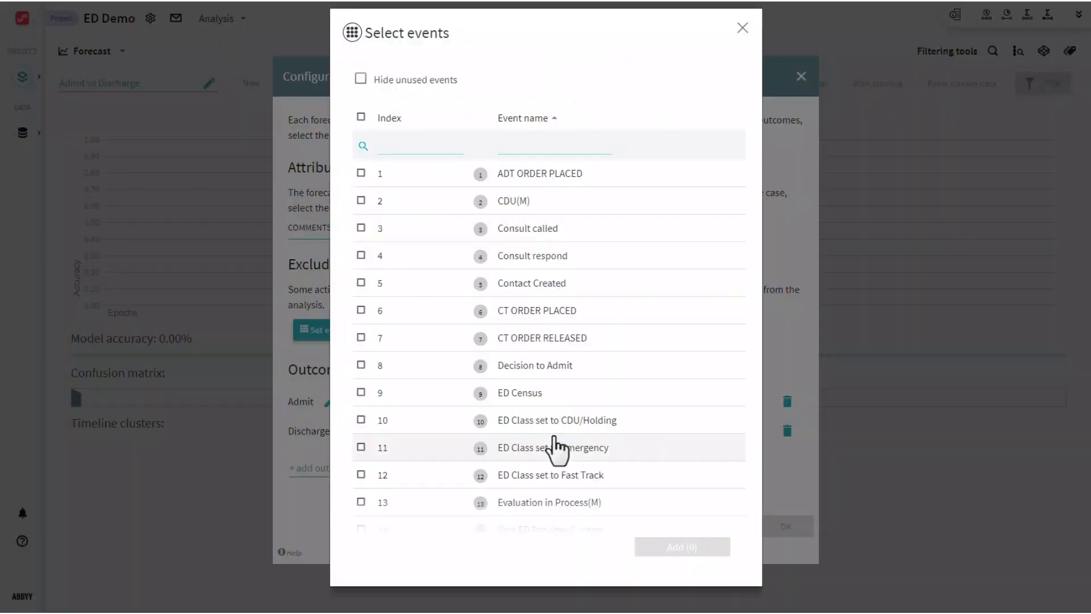
pyautogui.scroll(-5, 553, 447)
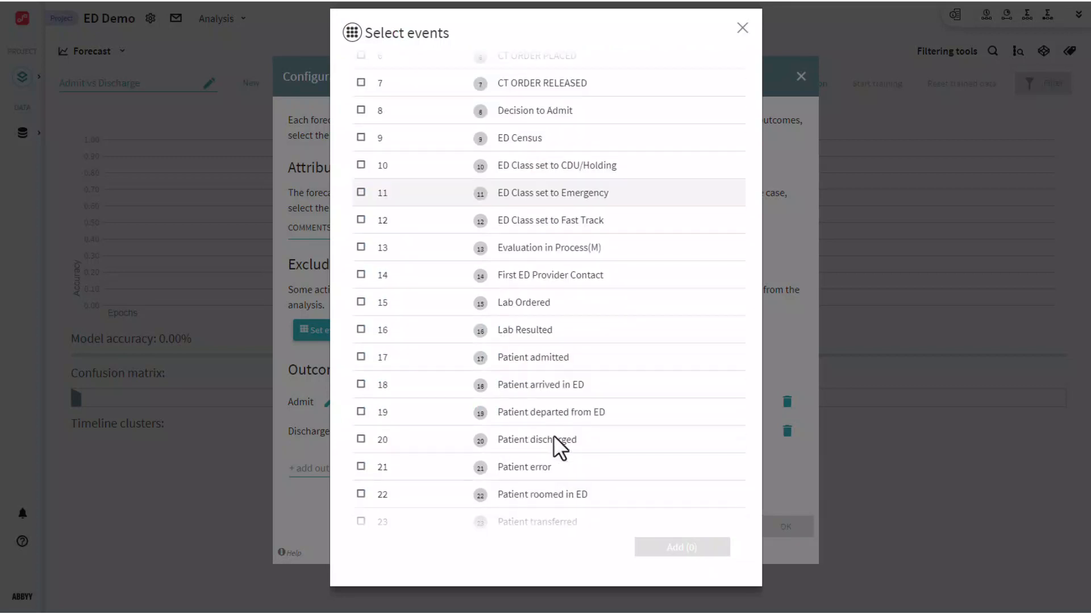
pyautogui.click(361, 439)
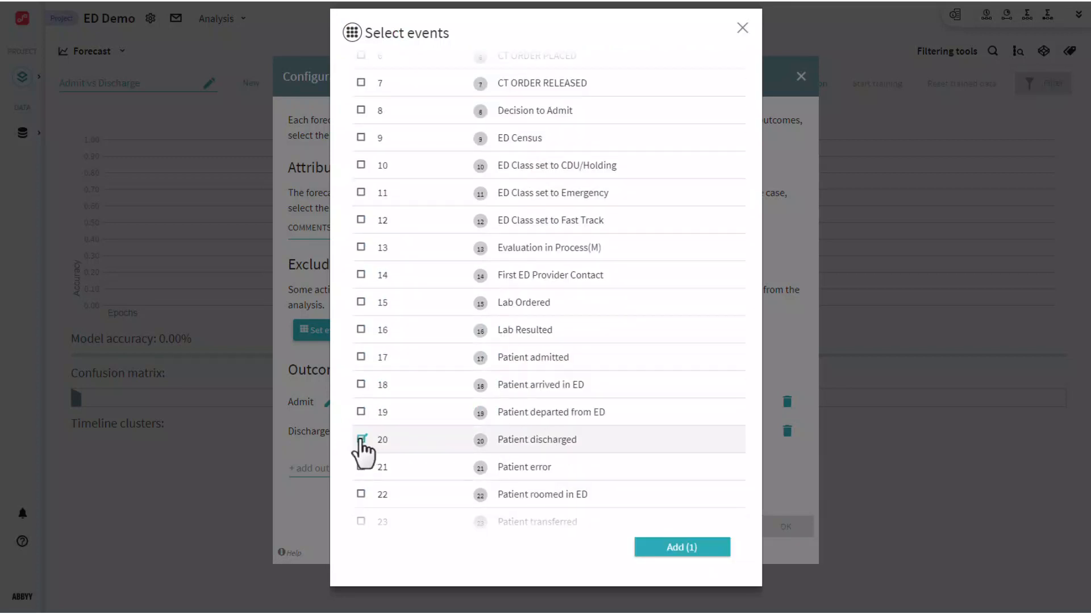
pyautogui.click(650, 547)
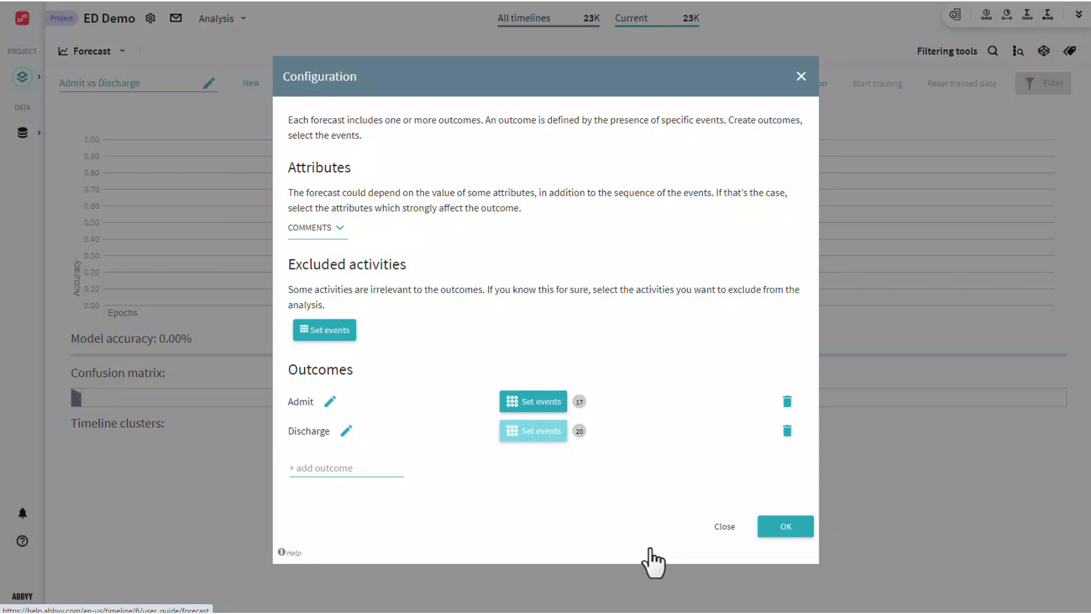
pyautogui.click(775, 531)
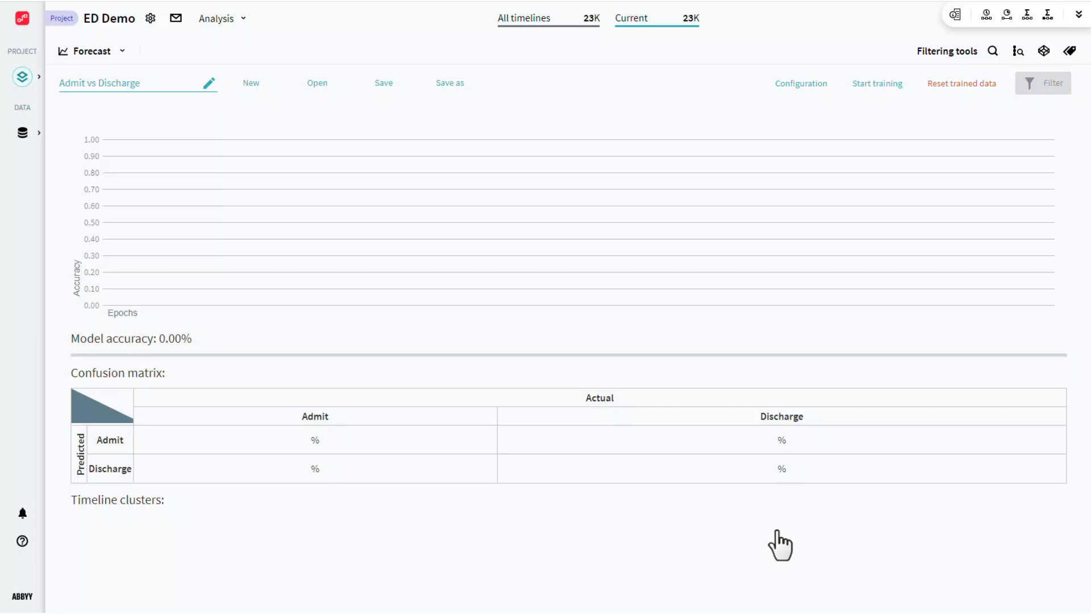
# Save the Admit vs Discharge forecast and show the list of saved forecasts.
pyautogui.click(378, 89)
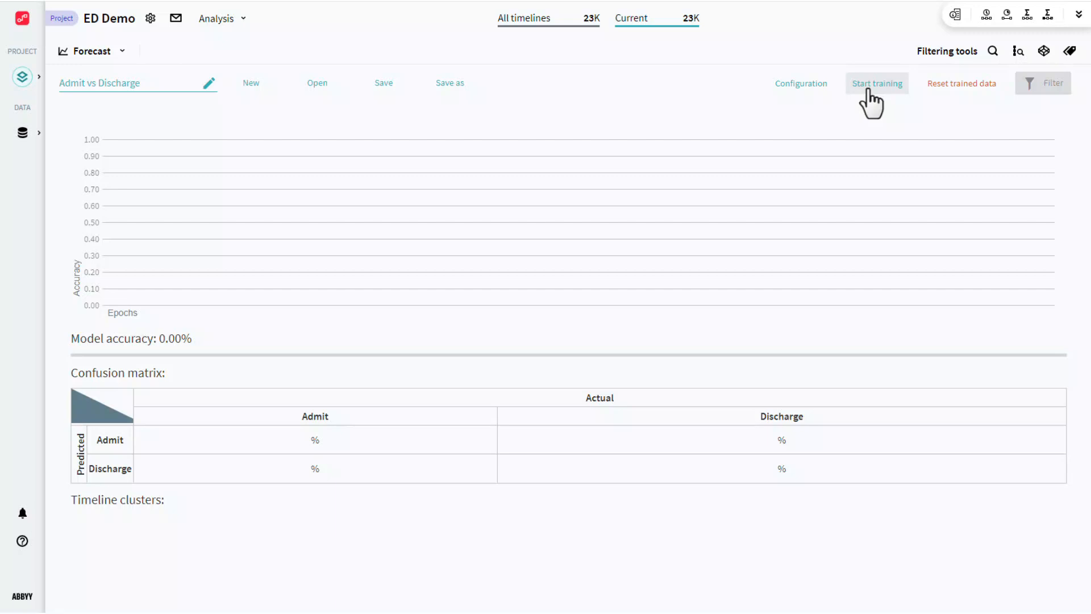
pyautogui.click(330, 101)
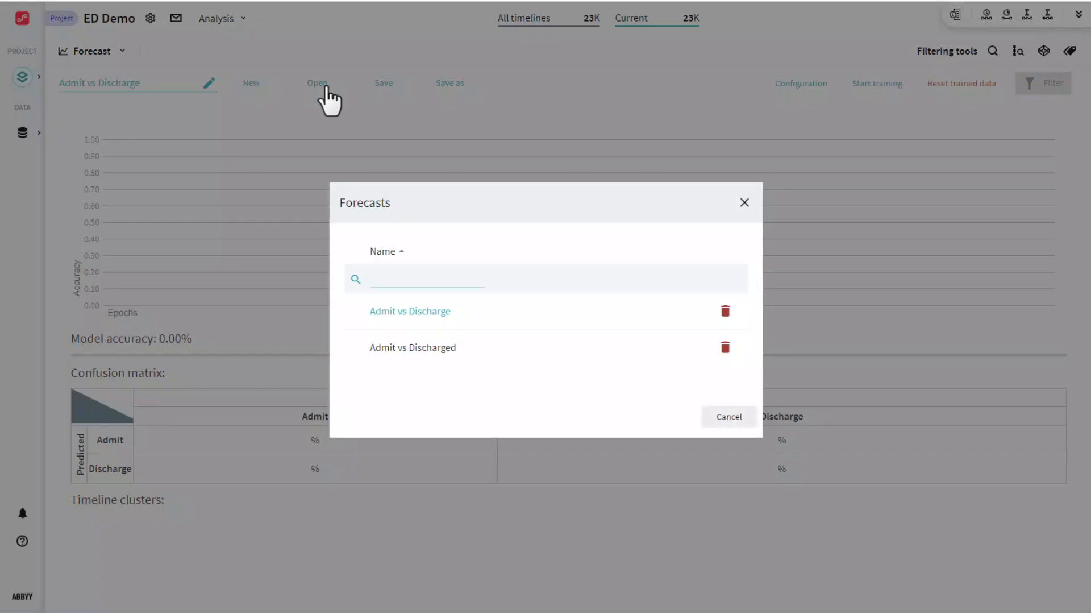
# Load the Admit vs Discharged forecast from the Forecasts list.
pyautogui.click(394, 350)
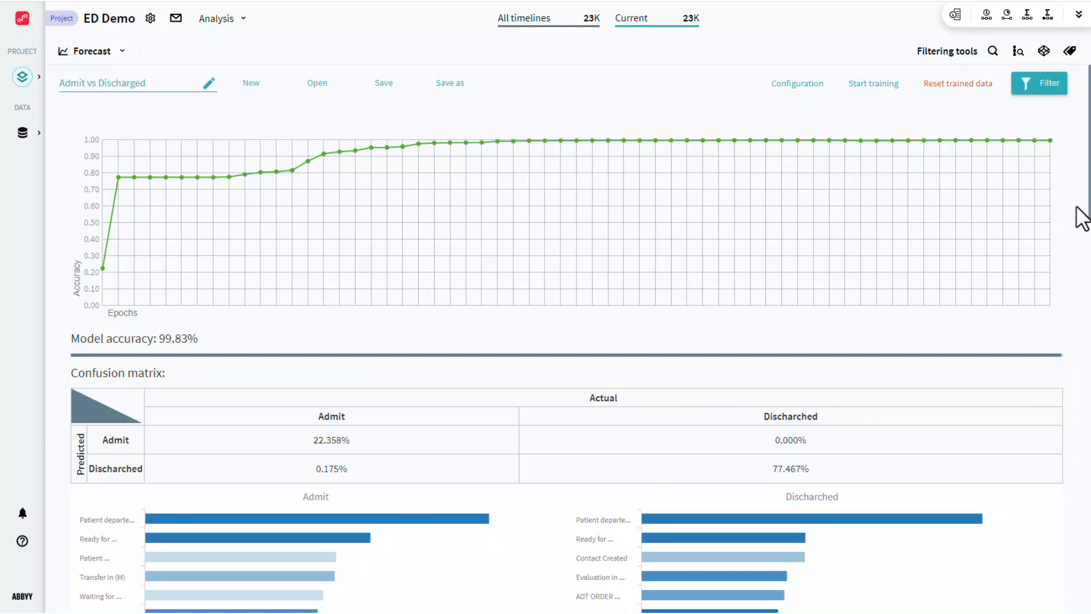
pyautogui.moveTo(1087, 214); pyautogui.dragTo(1087, 607)
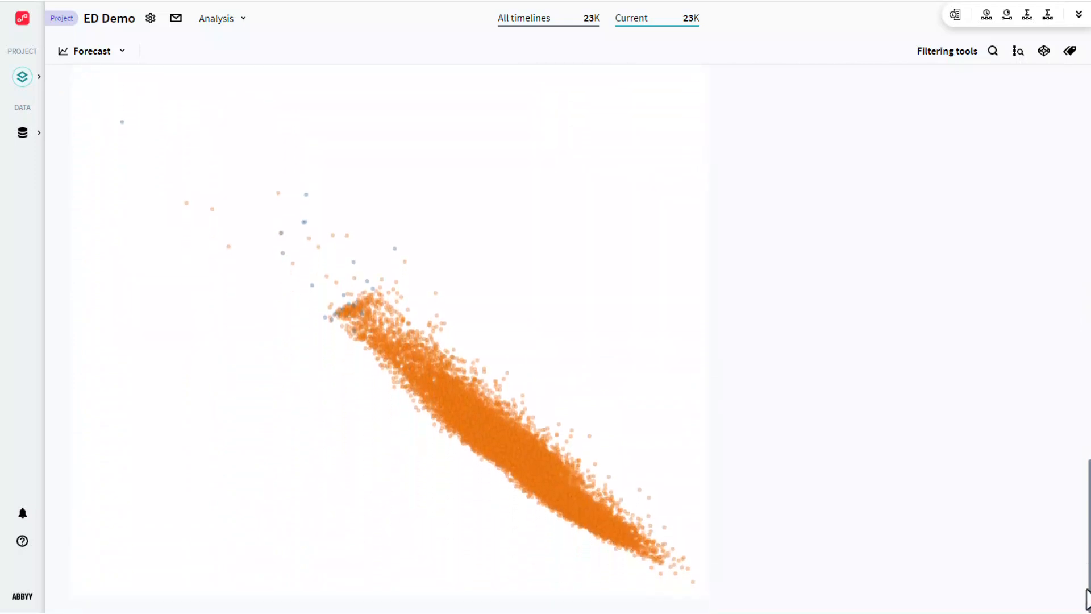
pyautogui.scroll(2, 1031, 503)
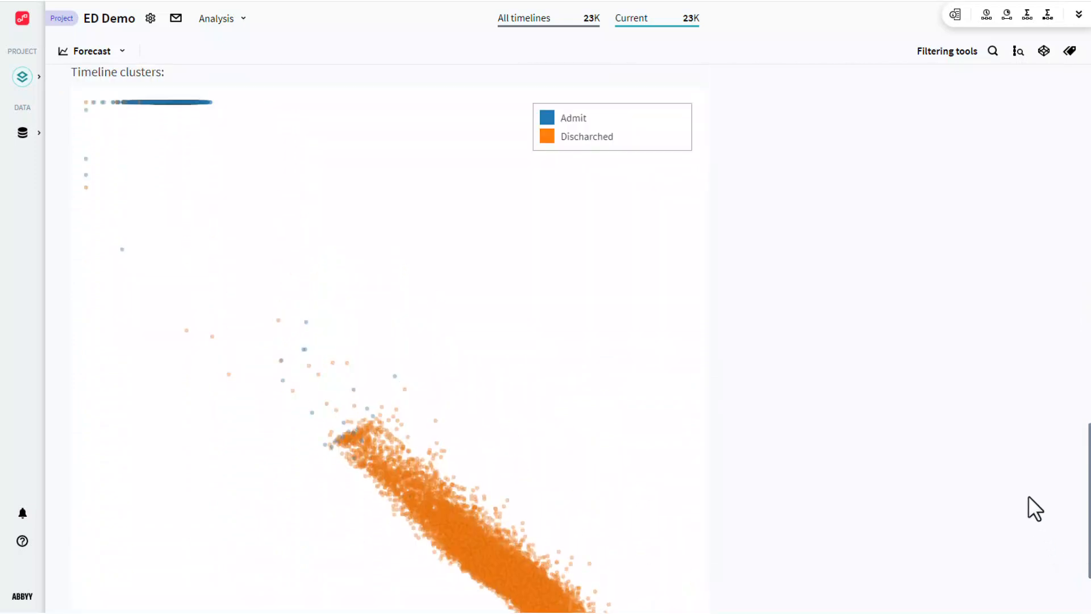
pyautogui.scroll(1, 1028, 496)
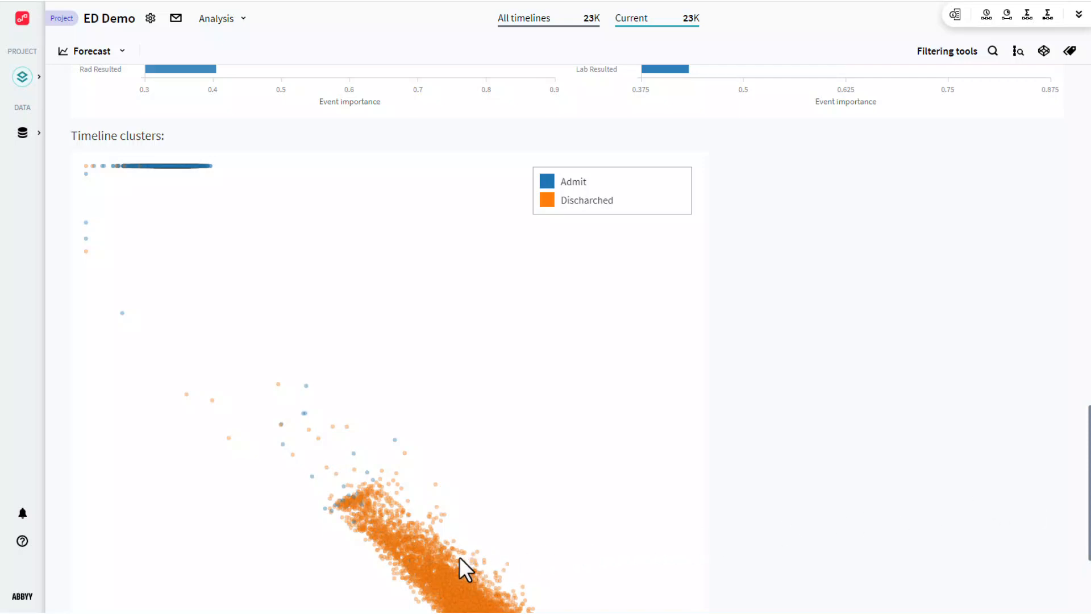
pyautogui.click(408, 560)
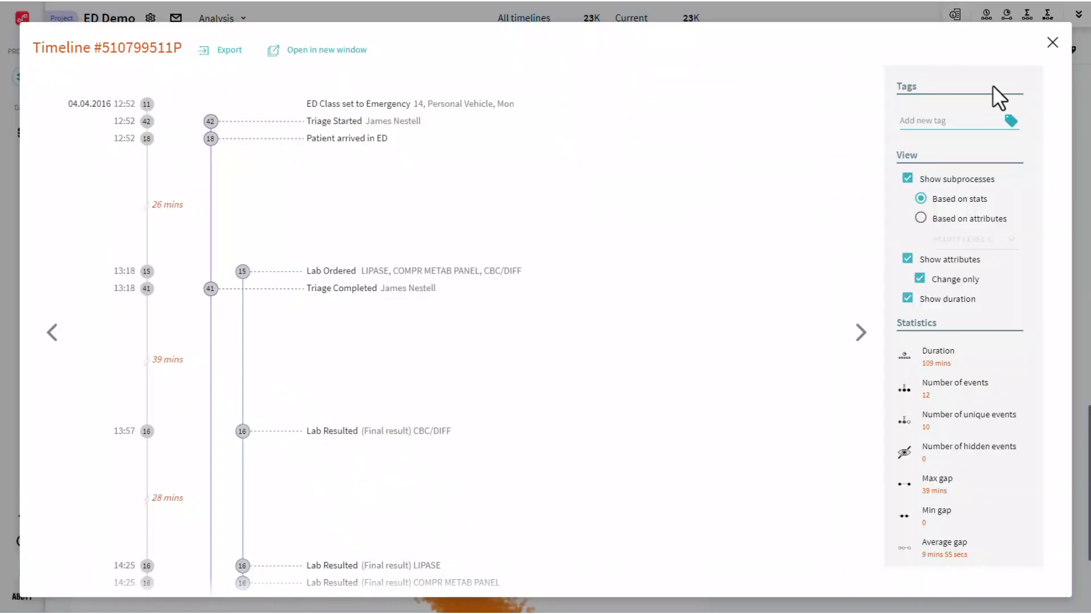
pyautogui.click(1052, 42)
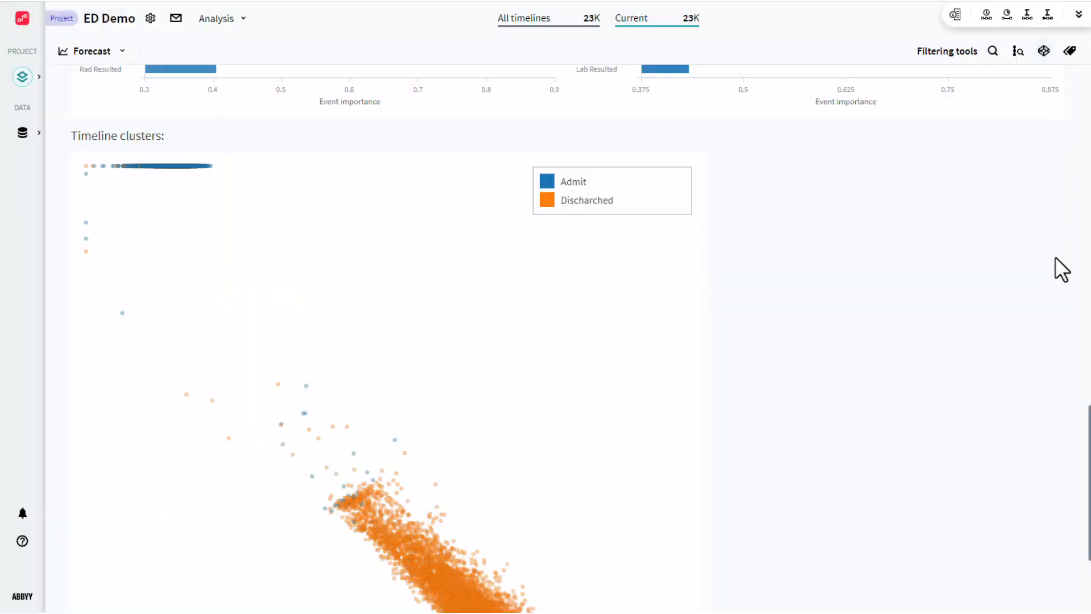
pyautogui.scroll(1, 1088, 424)
pyautogui.moveTo(1088, 423); pyautogui.dragTo(1075, 65)
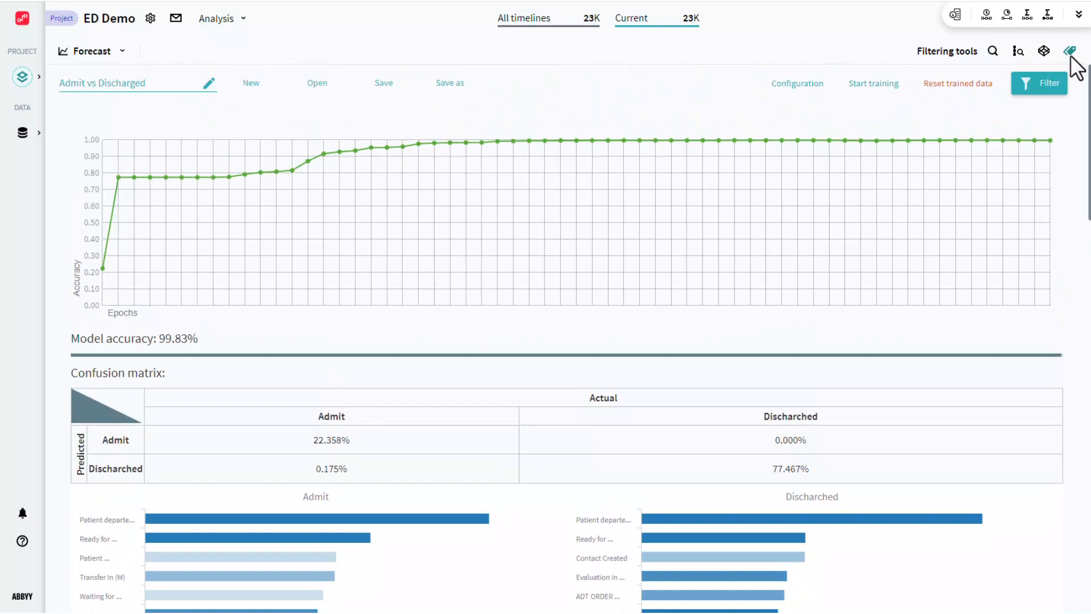
# Filter timelines to predicted Admit at a 95 threshold, then review the current set's filters.
pyautogui.click(1046, 86)
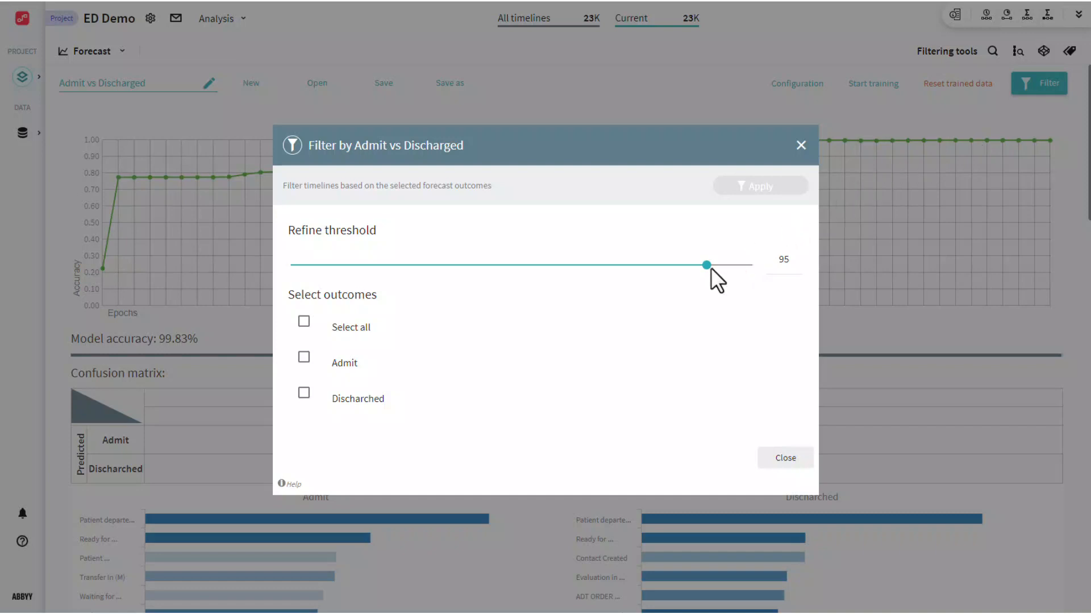
pyautogui.moveTo(705, 264); pyautogui.dragTo(682, 265)
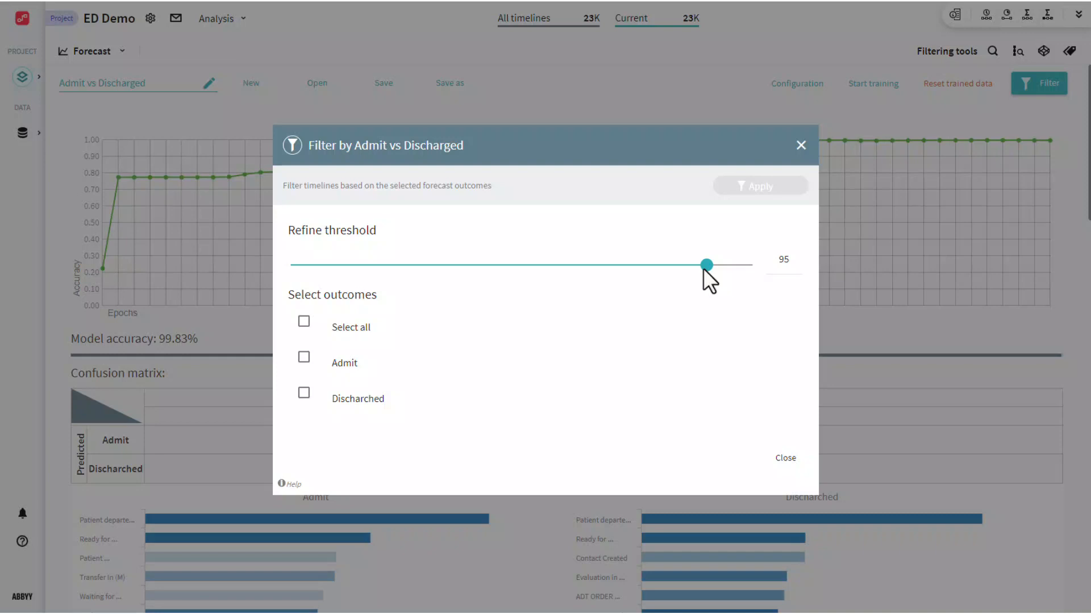
pyautogui.click(306, 358)
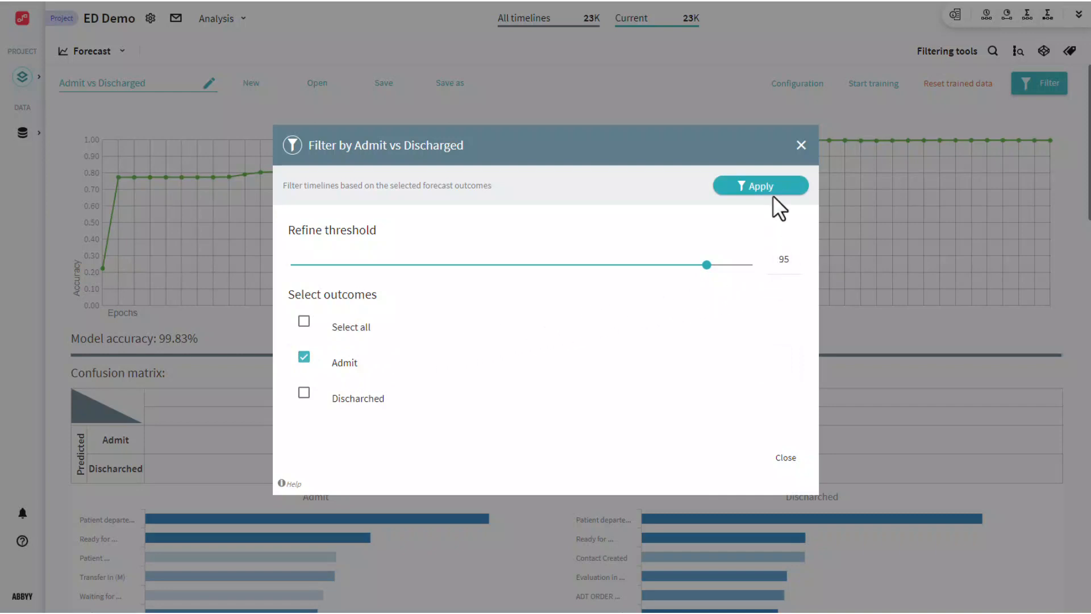
pyautogui.click(761, 185)
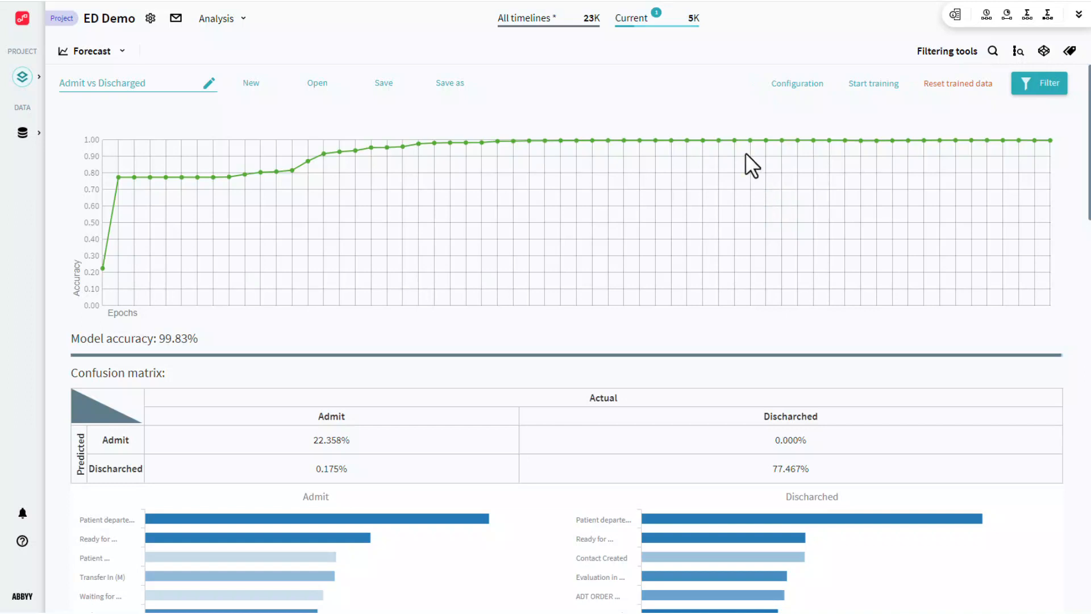
pyautogui.moveTo(670, 30)
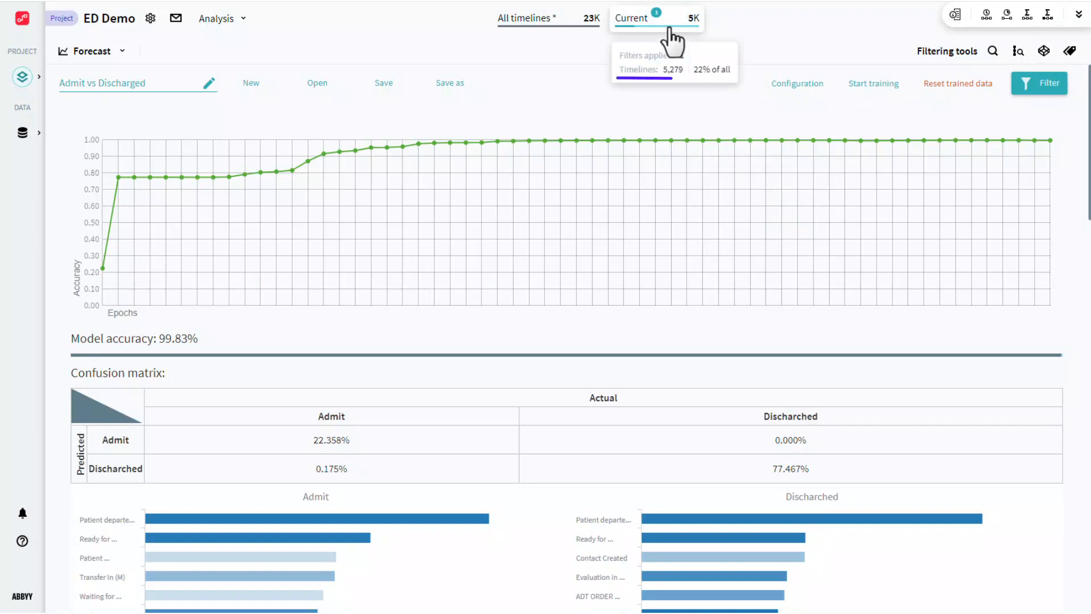
pyautogui.click(670, 29)
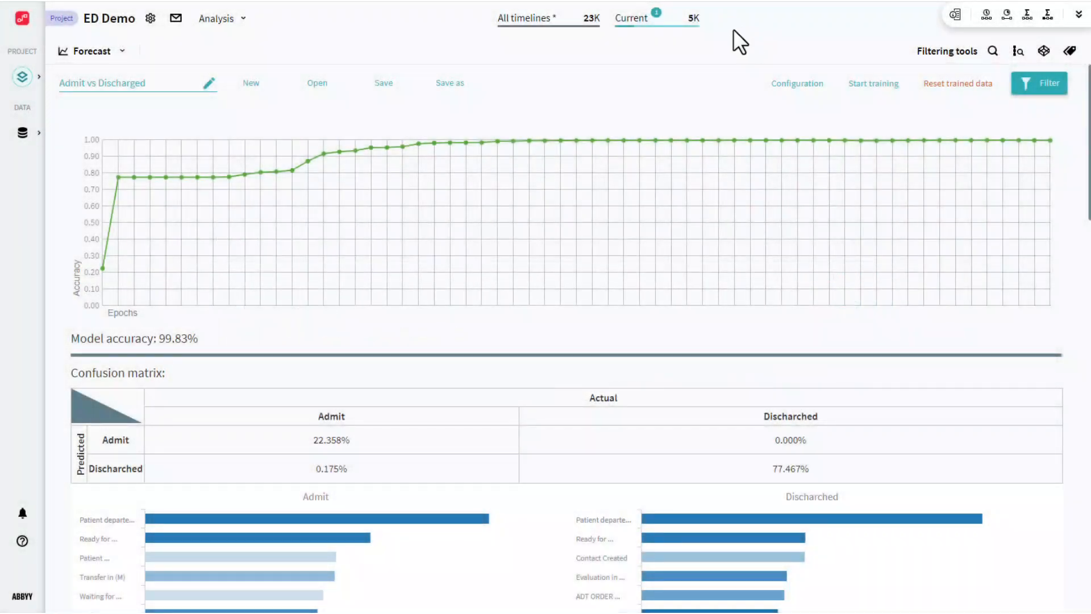
# Add a new project alert named Forecast_Admitted.
pyautogui.click(150, 19)
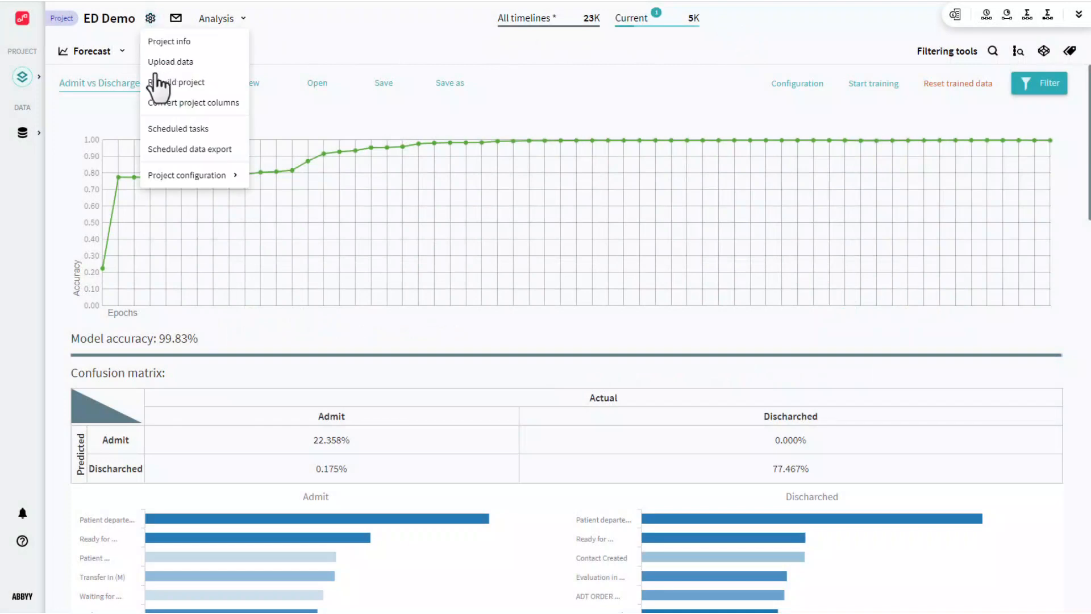
pyautogui.moveTo(162, 179)
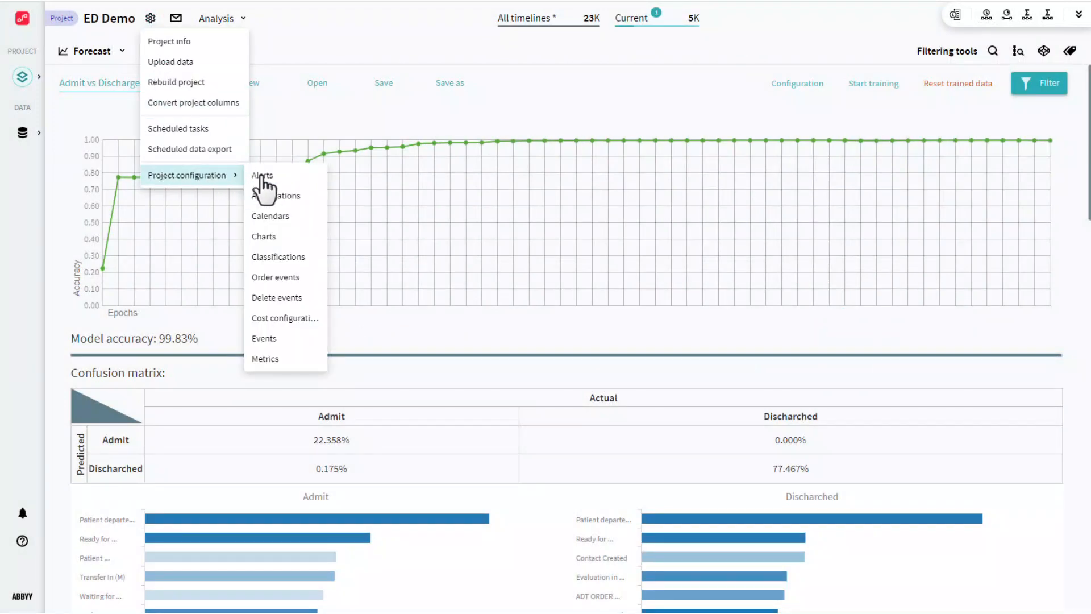
pyautogui.click(292, 189)
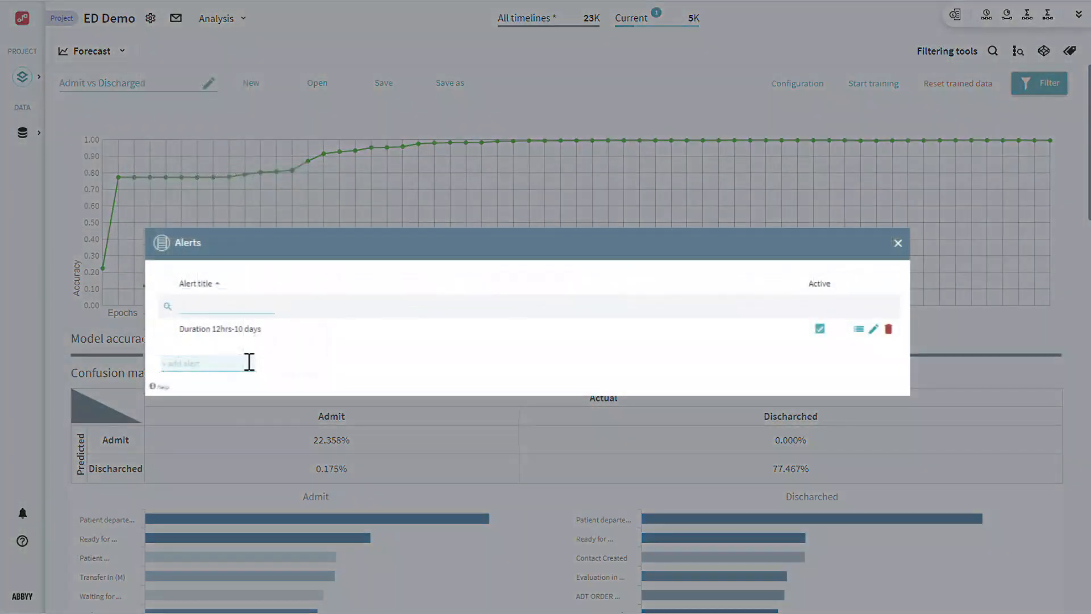
pyautogui.write('Forecast_Admitted')
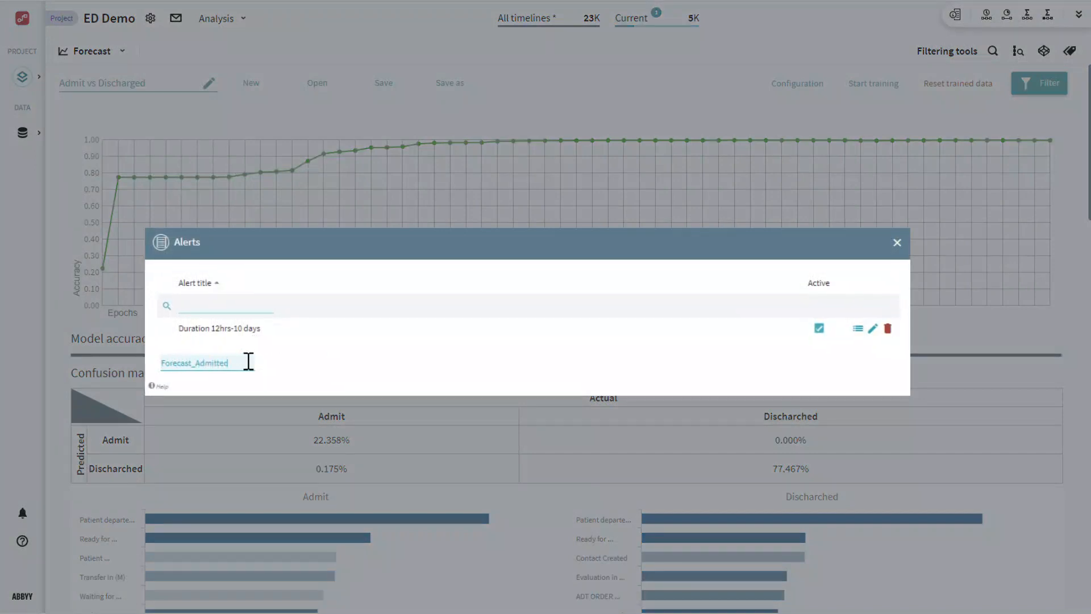
pyautogui.press('Return')
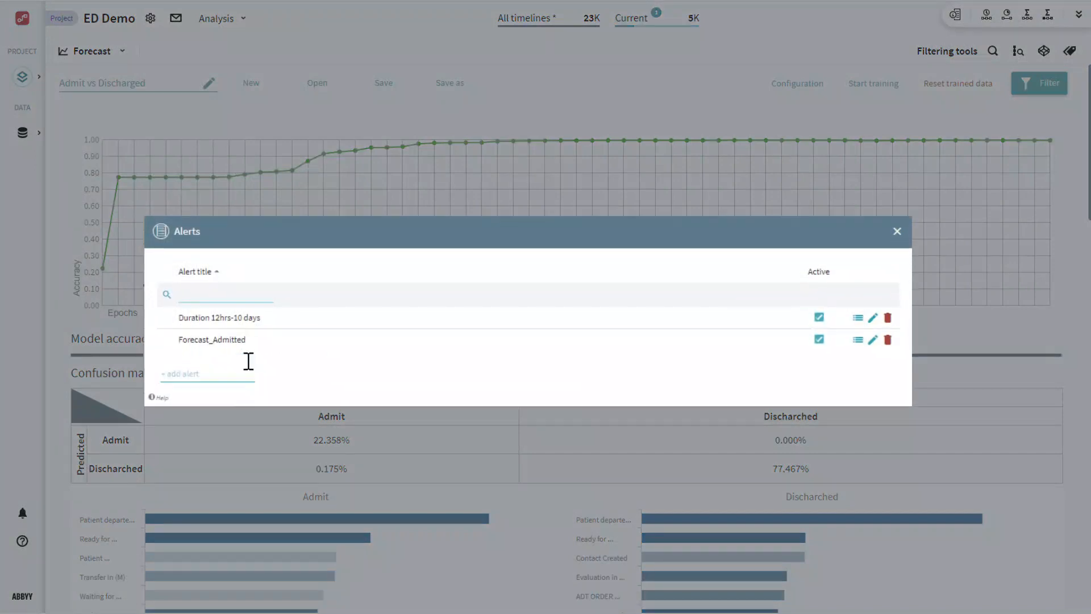
# Base the Forecast_Admitted alert on the Forecast_Admitted_95% set.
pyautogui.click(872, 340)
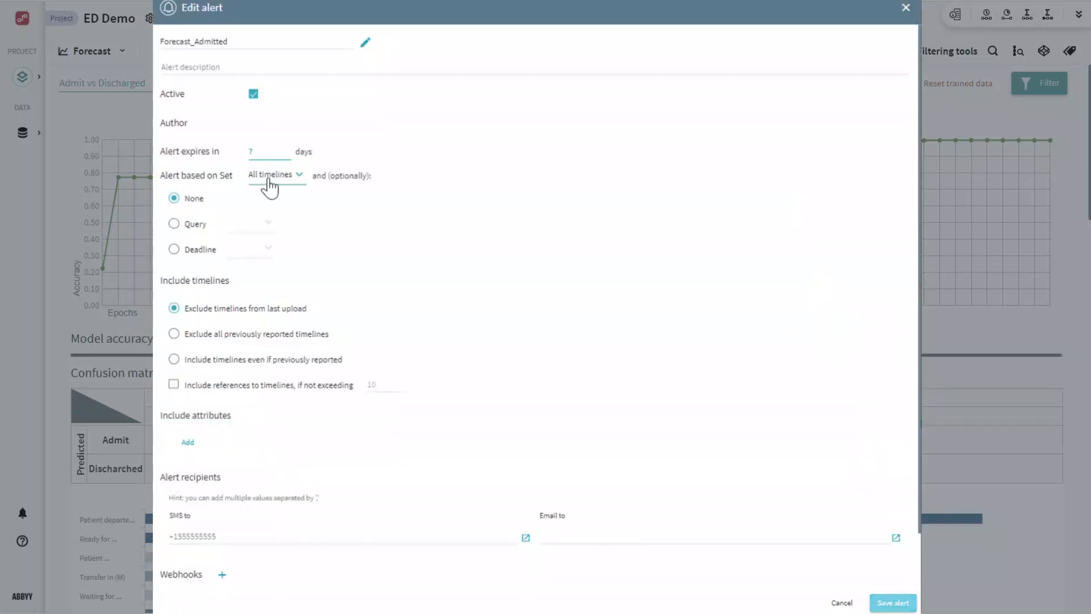
pyautogui.click(268, 179)
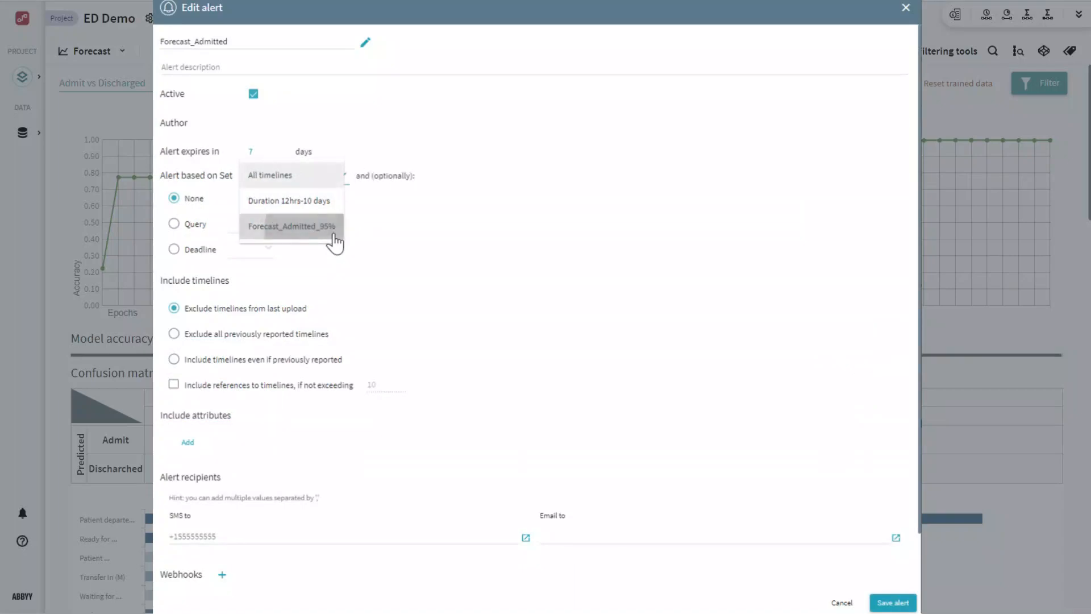
pyautogui.click(334, 234)
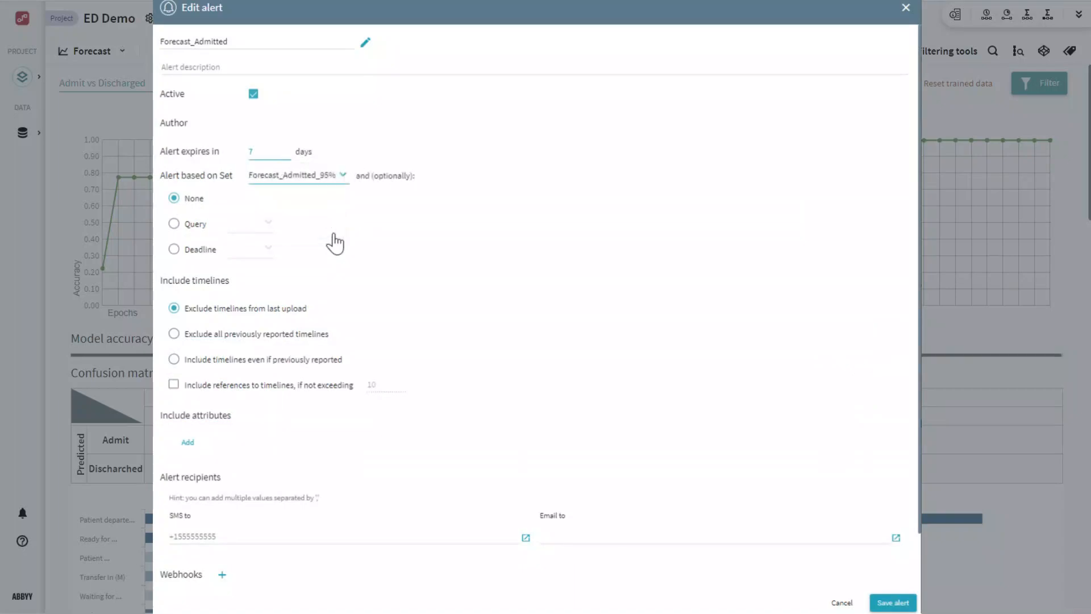